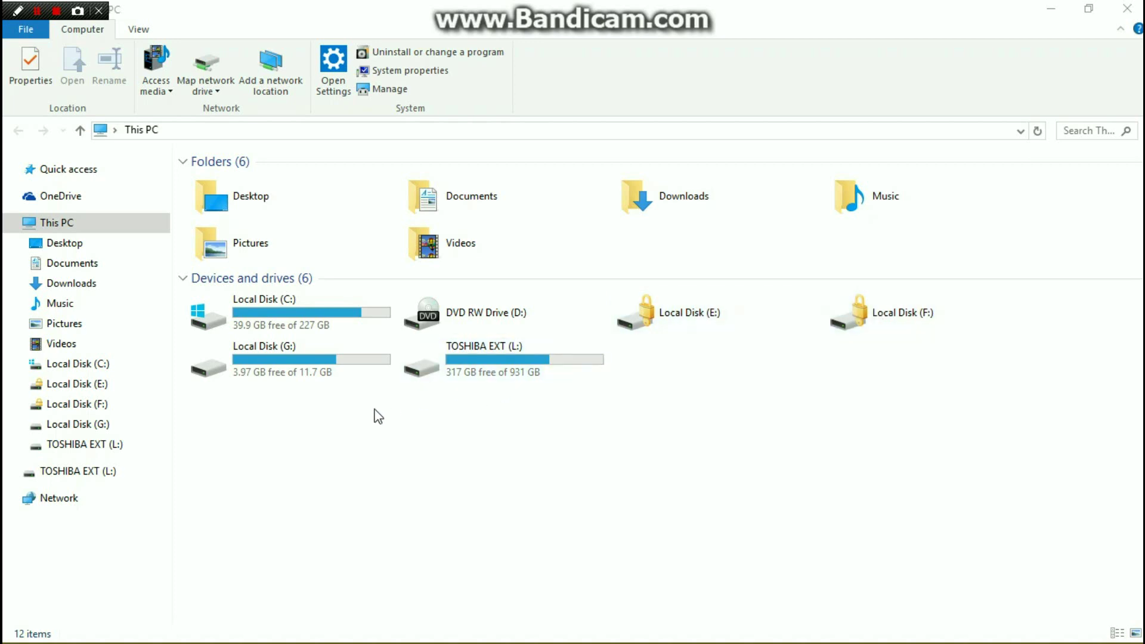
# Step: Launch Turn on BitLocker for Local Disk (G:) from its context menu
pyautogui.rightClick(280, 358)
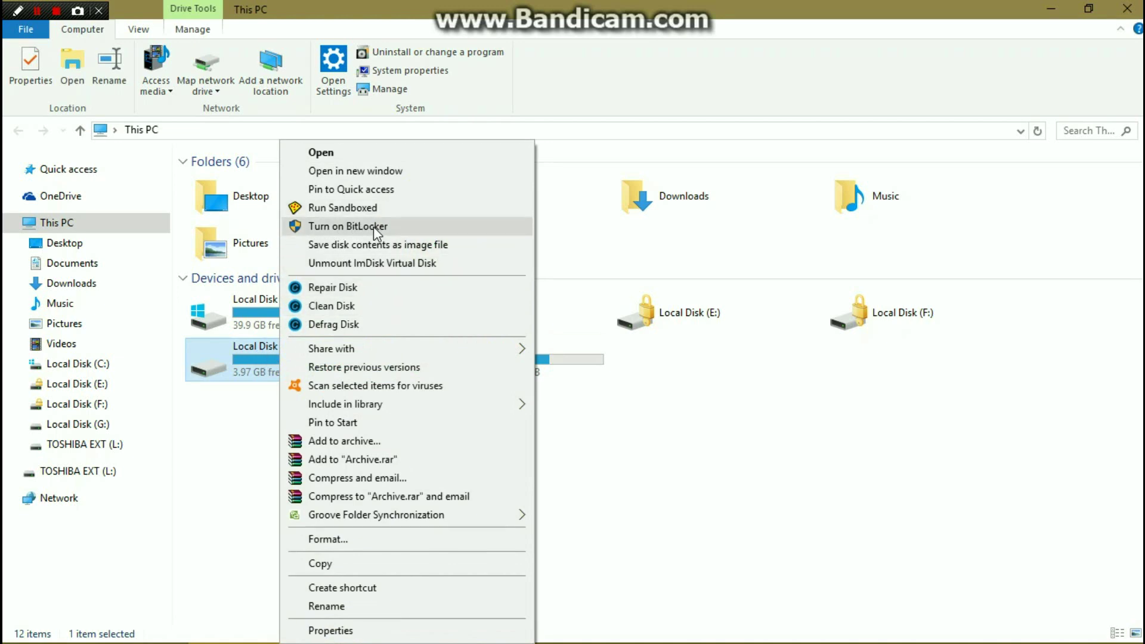
pyautogui.click(375, 227)
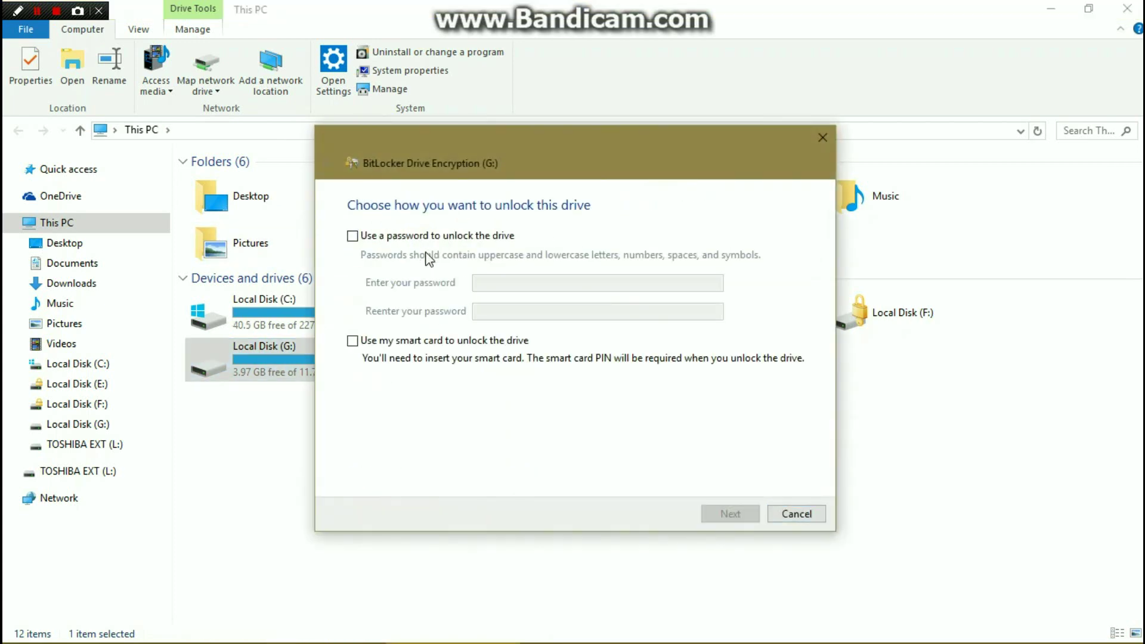
# Step: Choose password unlocking for G:, enter the password in both fields, and continue
pyautogui.click(386, 238)
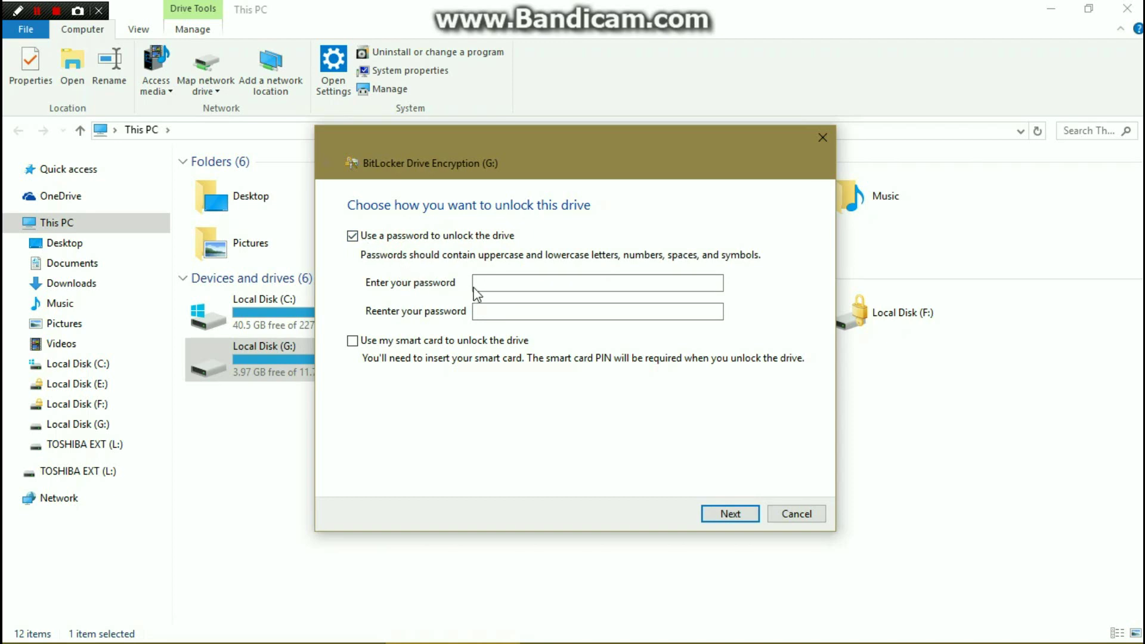
pyautogui.click(497, 284)
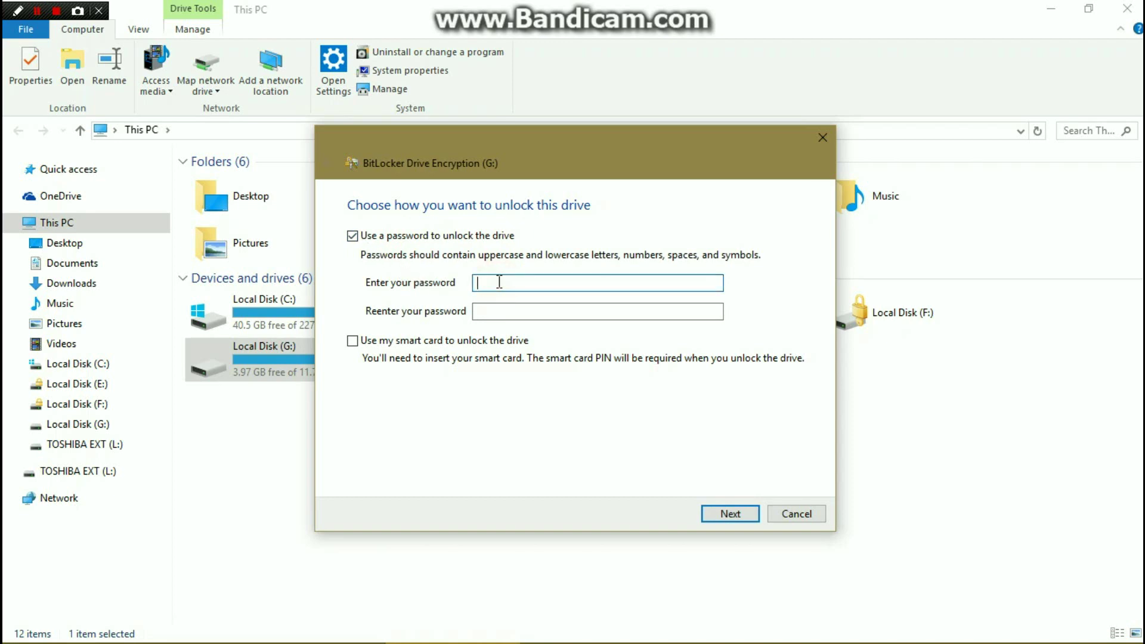
pyautogui.click(508, 313)
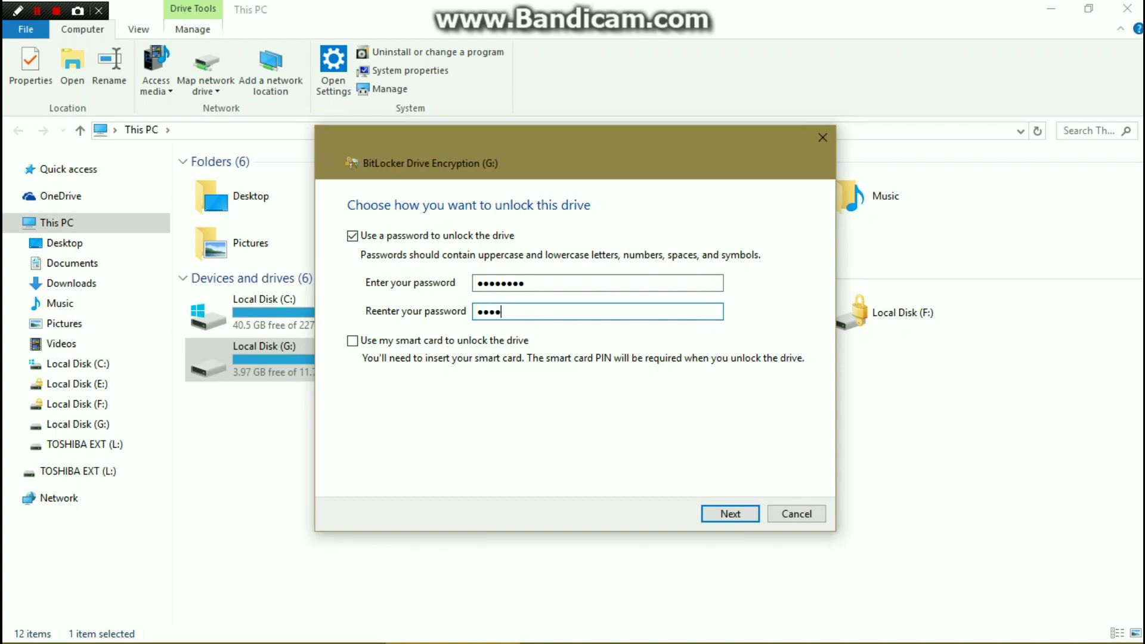
pyautogui.click(738, 518)
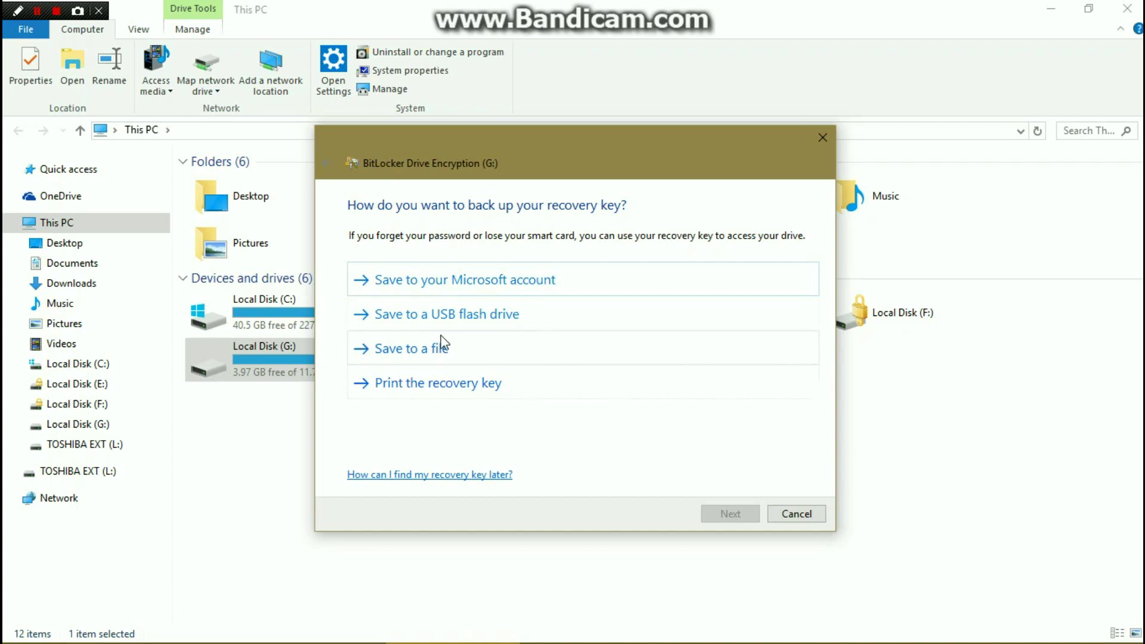
# Step: Choose saving the recovery key to a file, with Desktop as the save location
pyautogui.click(430, 349)
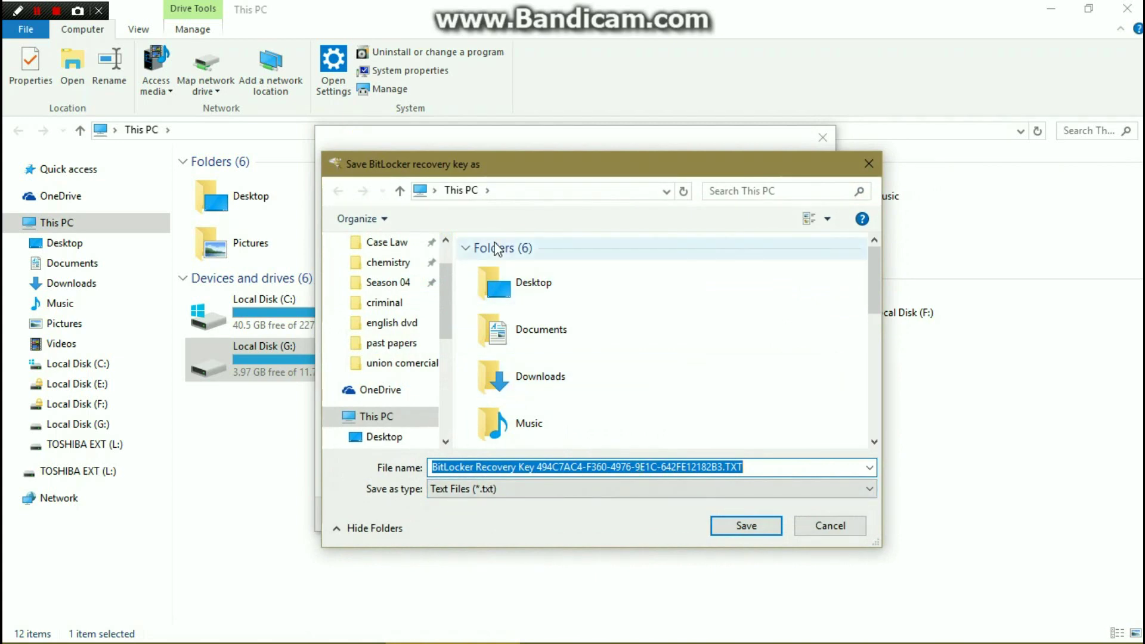
pyautogui.moveTo(386, 403)
pyautogui.click(385, 437)
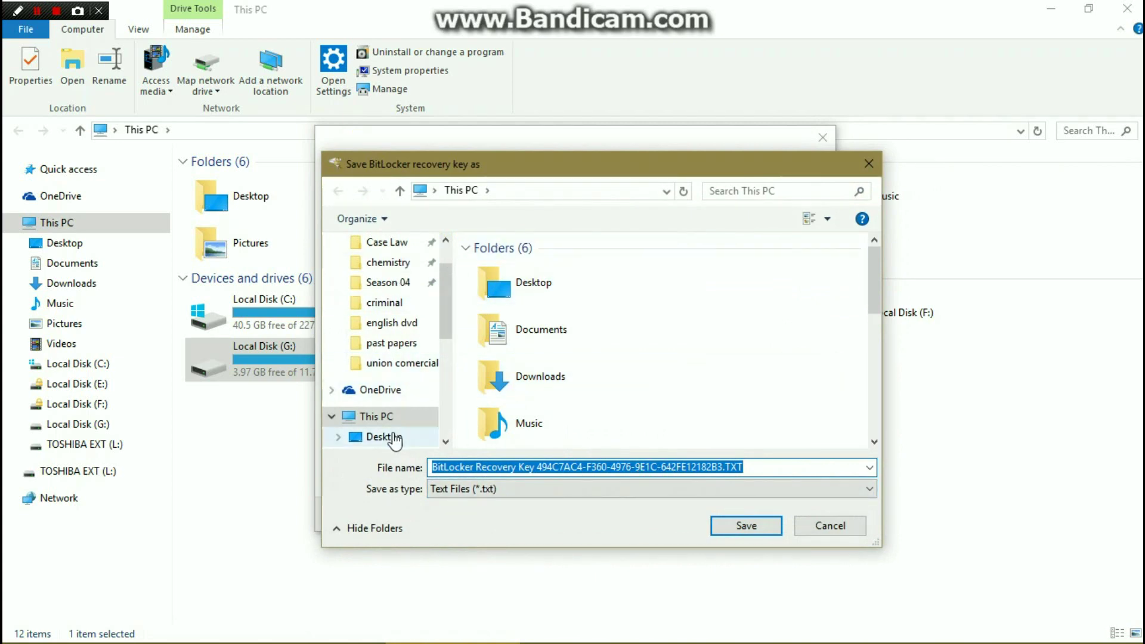
# Step: Save the recovery key file to Desktop and confirm keeping it on this PC
pyautogui.click(759, 529)
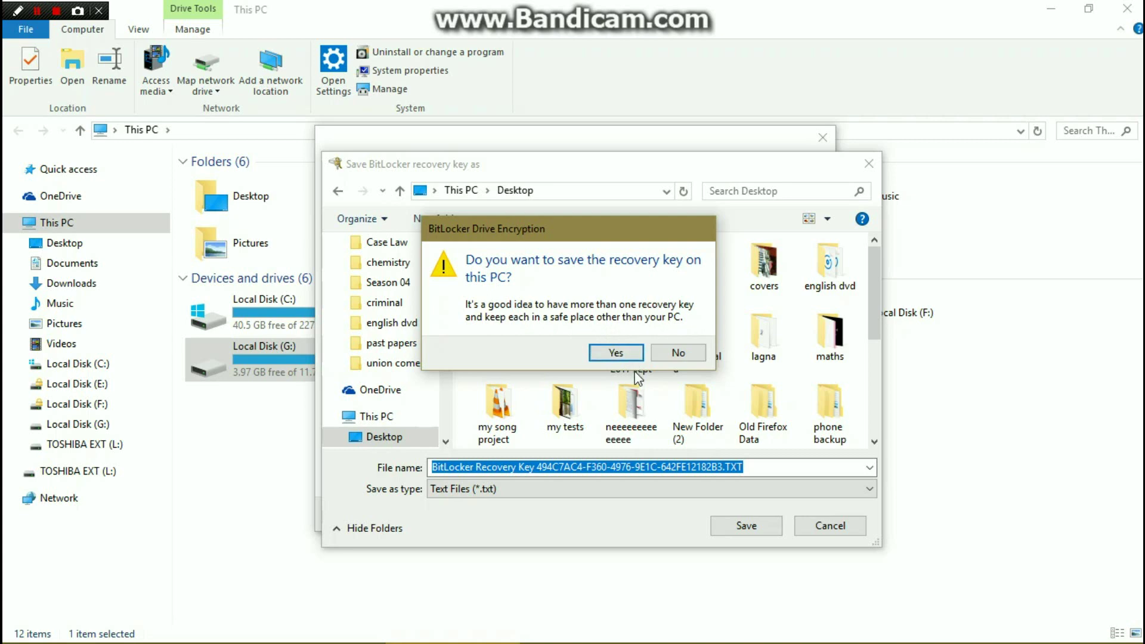
pyautogui.click(616, 352)
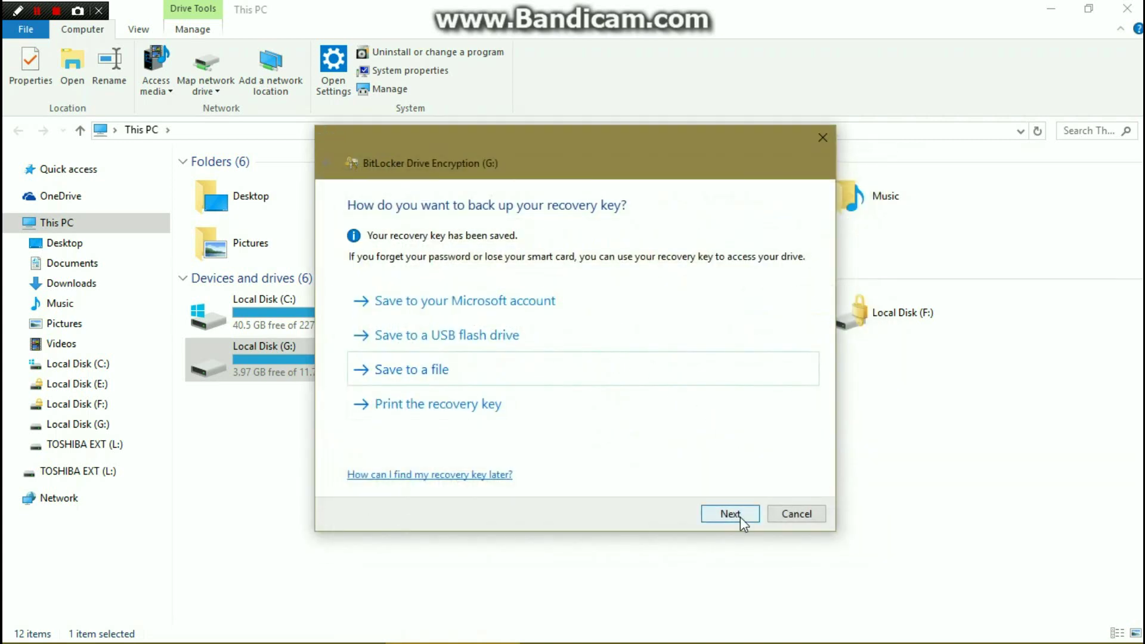
pyautogui.click(730, 513)
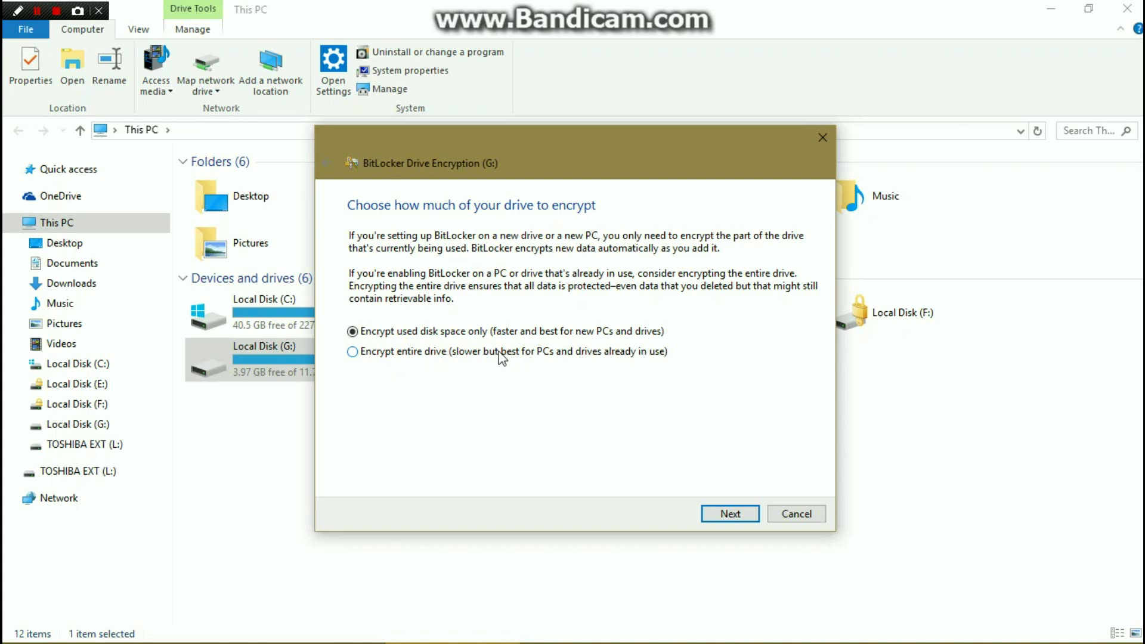
# Step: Select 'Encrypt entire drive' for G: instead of used space only
pyautogui.click(407, 354)
pyautogui.click(736, 518)
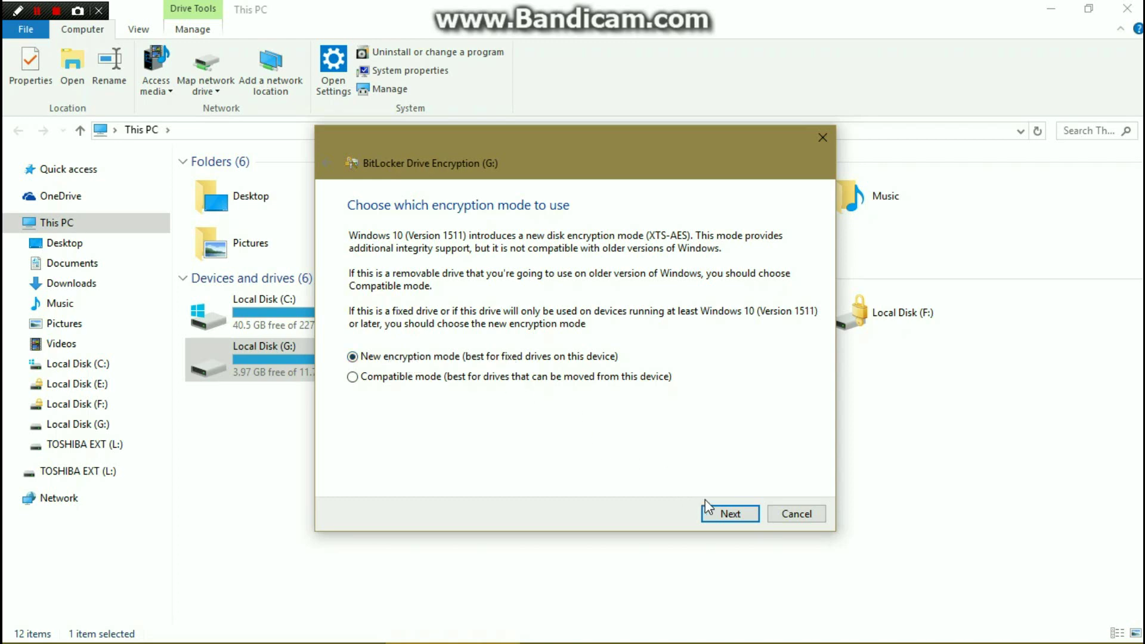
# Step: Keep 'New encryption mode' and start encrypting drive G:
pyautogui.click(739, 517)
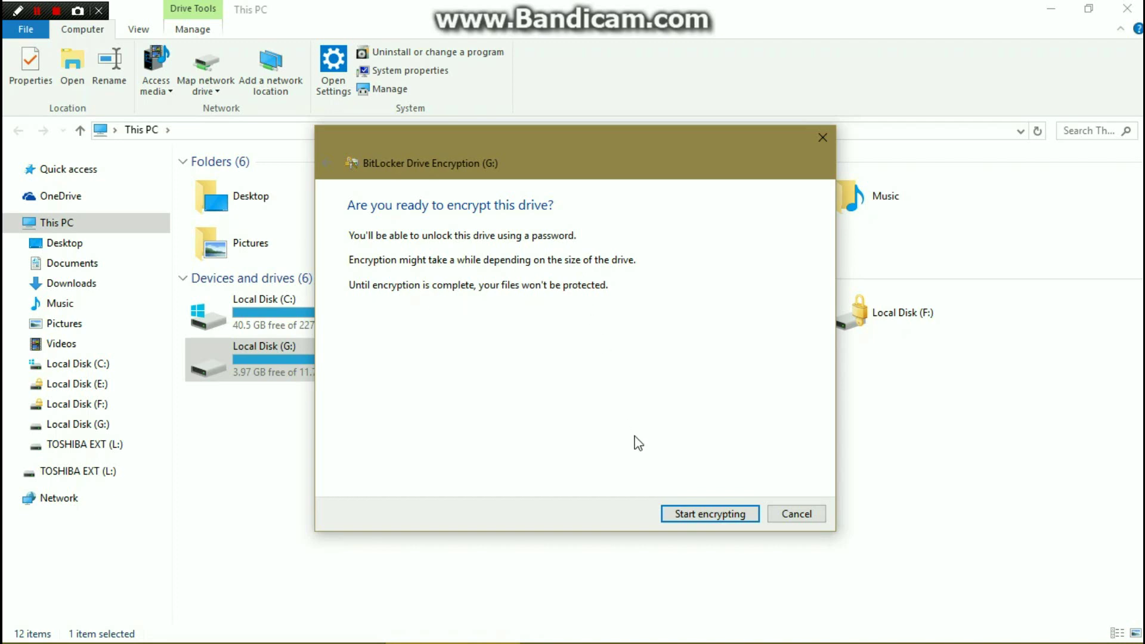
pyautogui.click(699, 511)
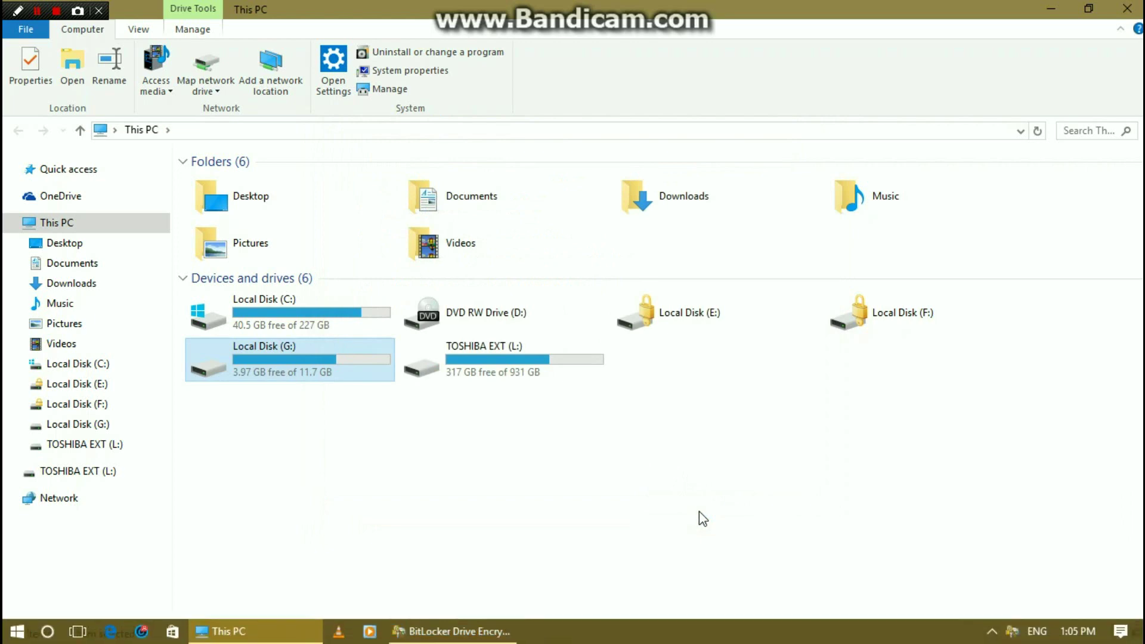
# Step: Bring back the BitLocker progress window and wait until G: encryption completes
pyautogui.click(456, 630)
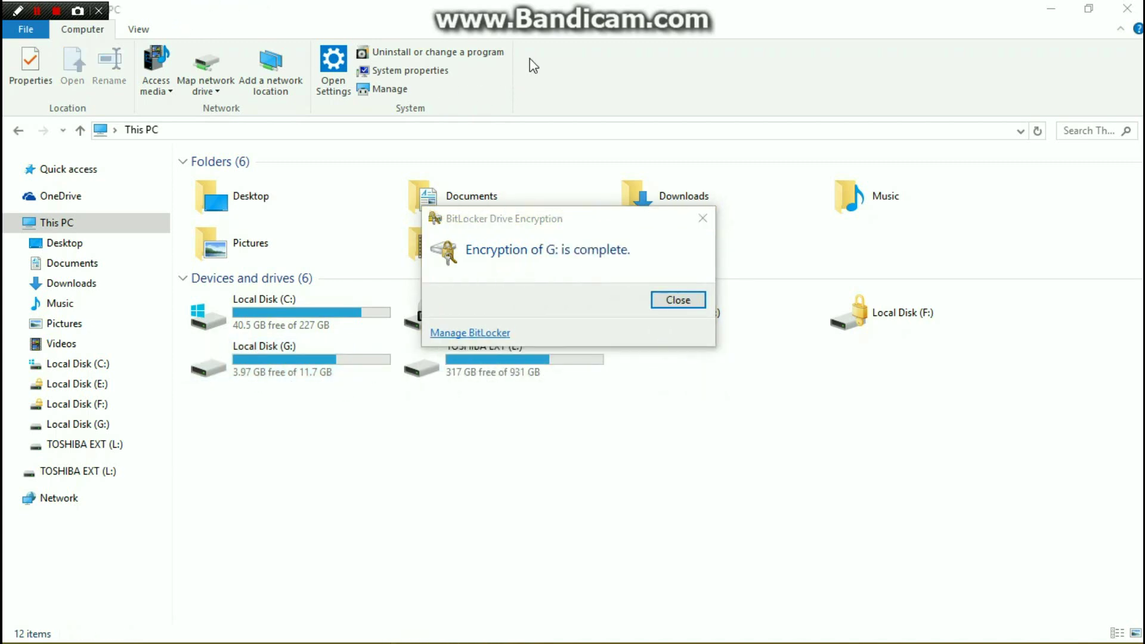
# Step: Close the encryption-complete notice and refresh This PC so G: shows a lock
pyautogui.click(559, 254)
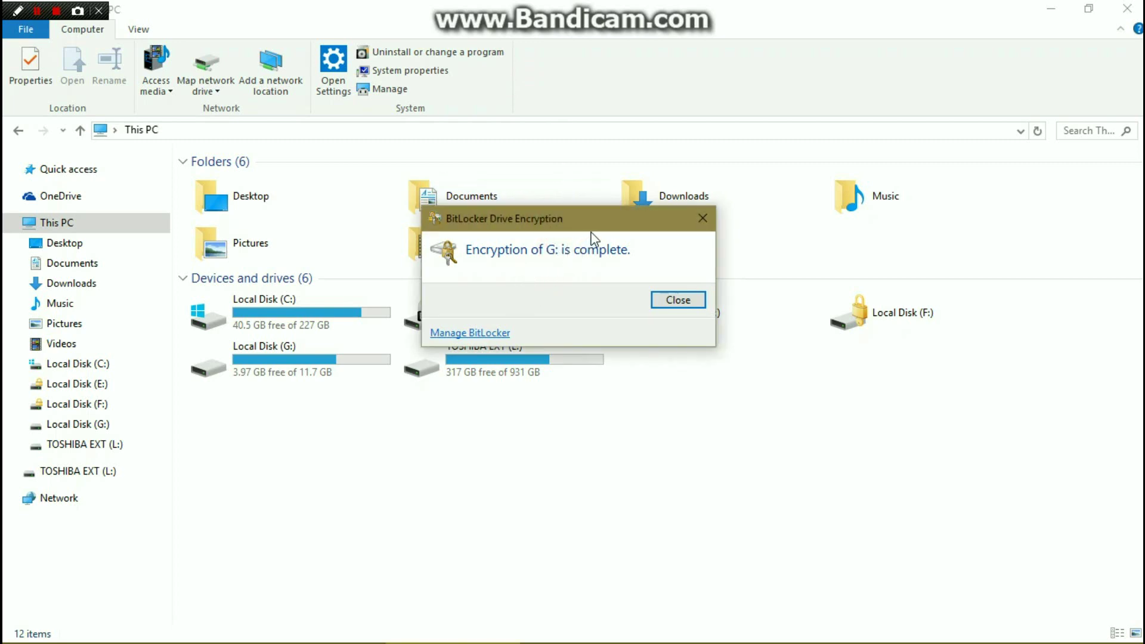
pyautogui.click(678, 300)
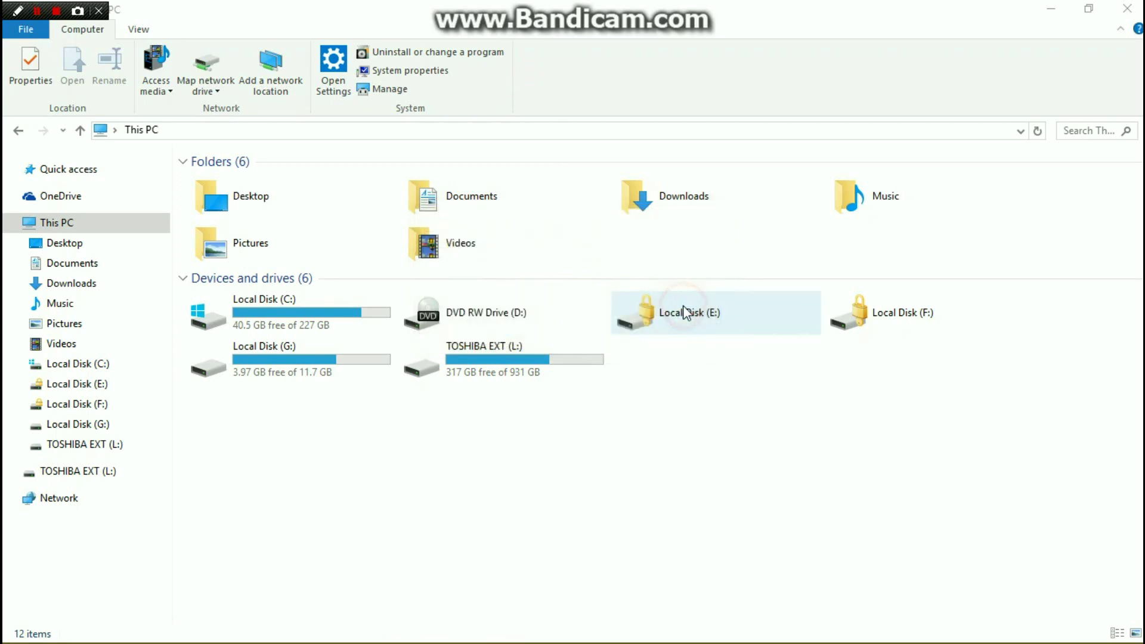
pyautogui.rightClick(365, 449)
pyautogui.click(403, 511)
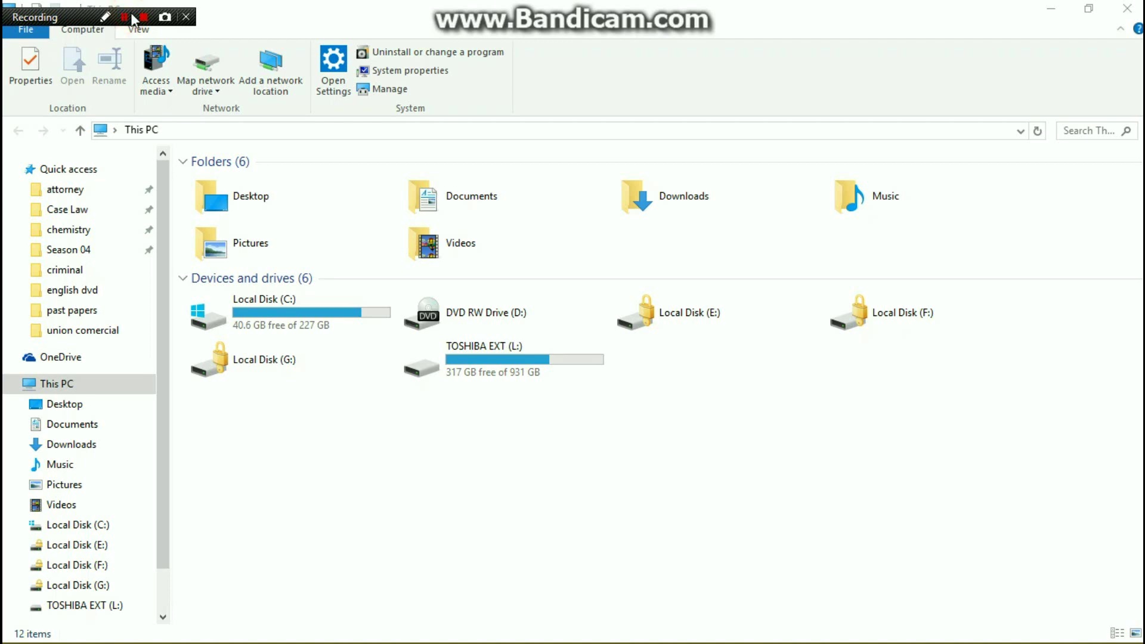
pyautogui.click(126, 17)
pyautogui.click(133, 17)
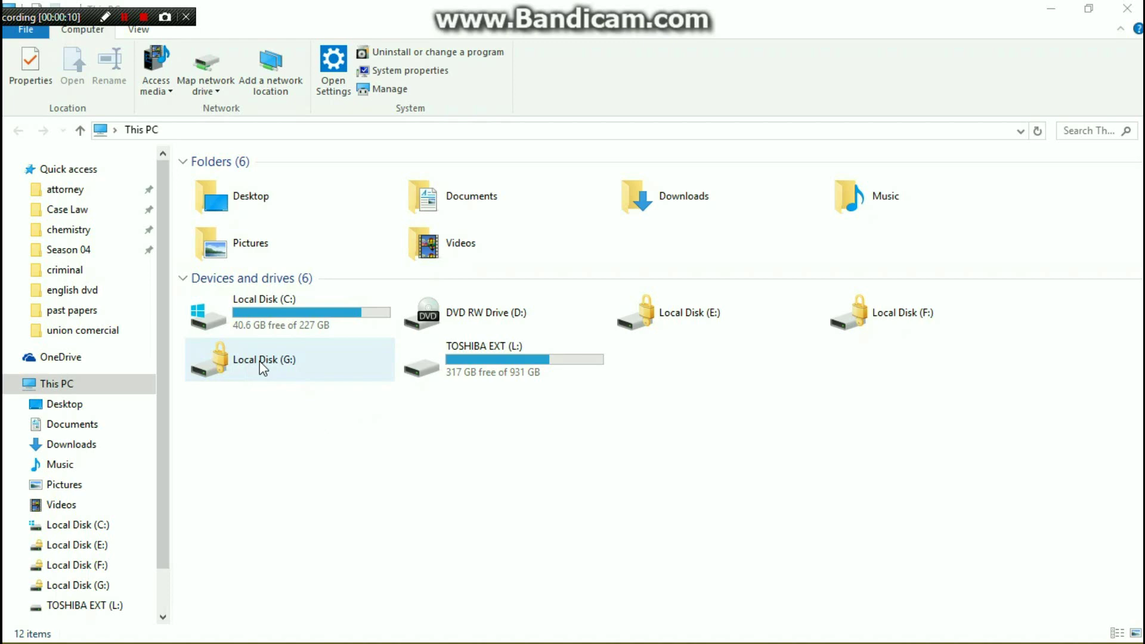
# Step: Select Local Disk (G:) and open it to get the BitLocker password prompt
pyautogui.click(280, 366)
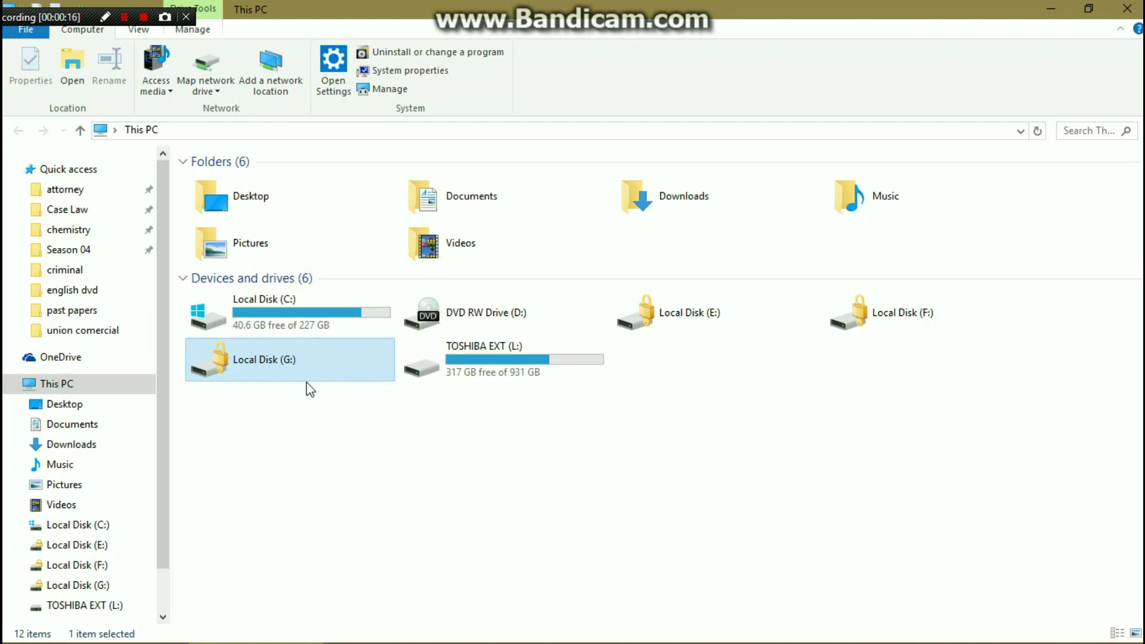
pyautogui.doubleClick(256, 363)
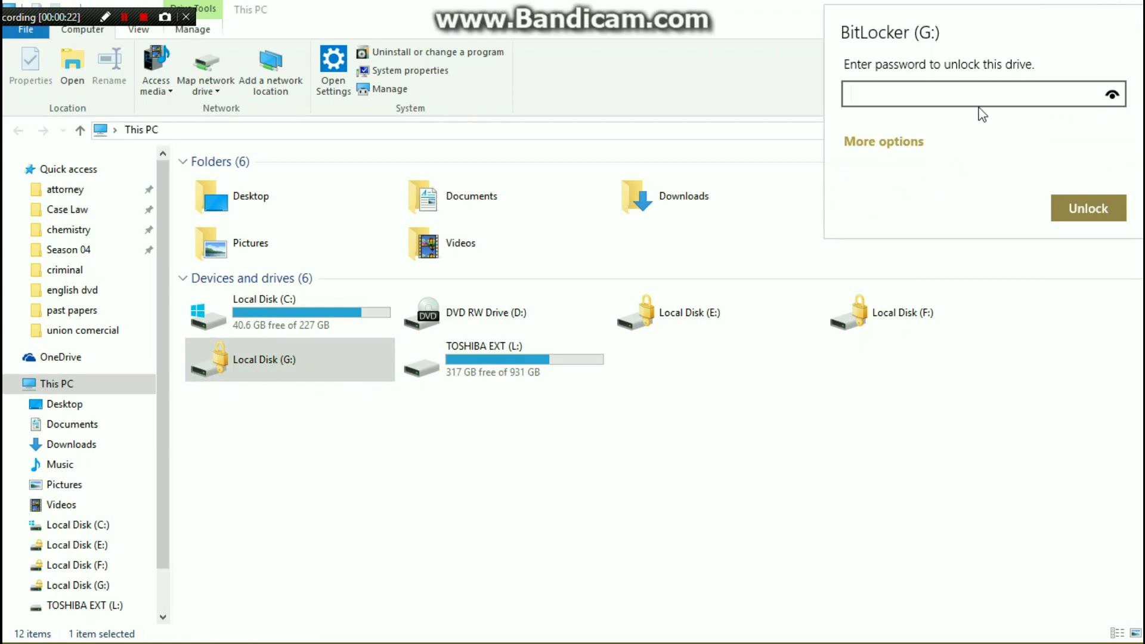
pyautogui.write('•••••')
pyautogui.write('•••')
# Step: Submit the password to unlock G: and open it, showing its 9 items
pyautogui.press('Return')
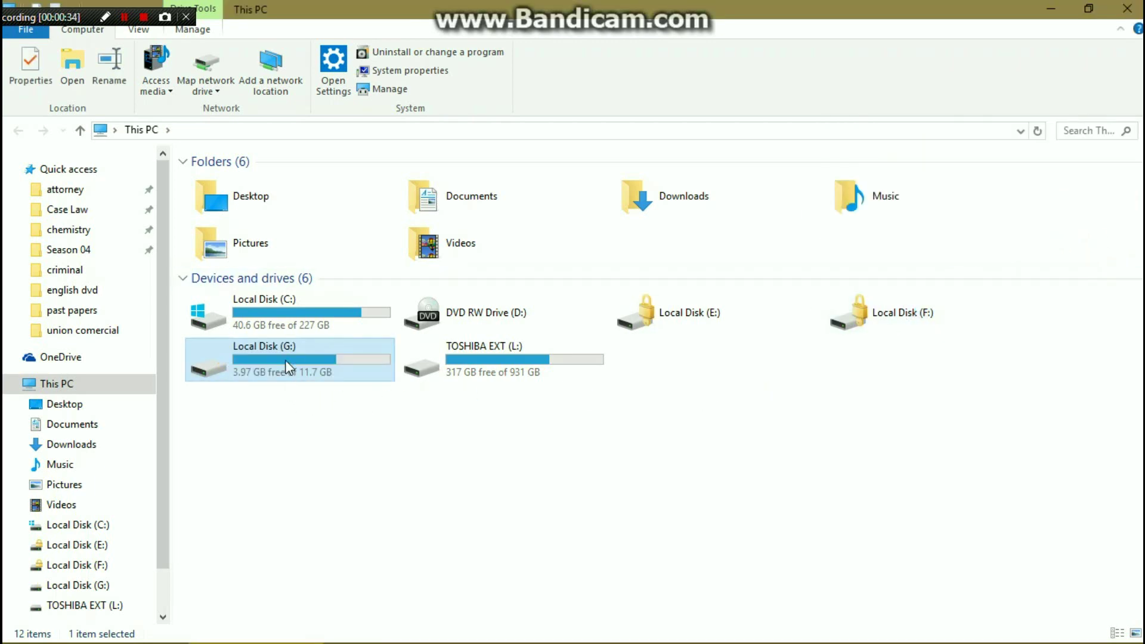
pyautogui.doubleClick(286, 360)
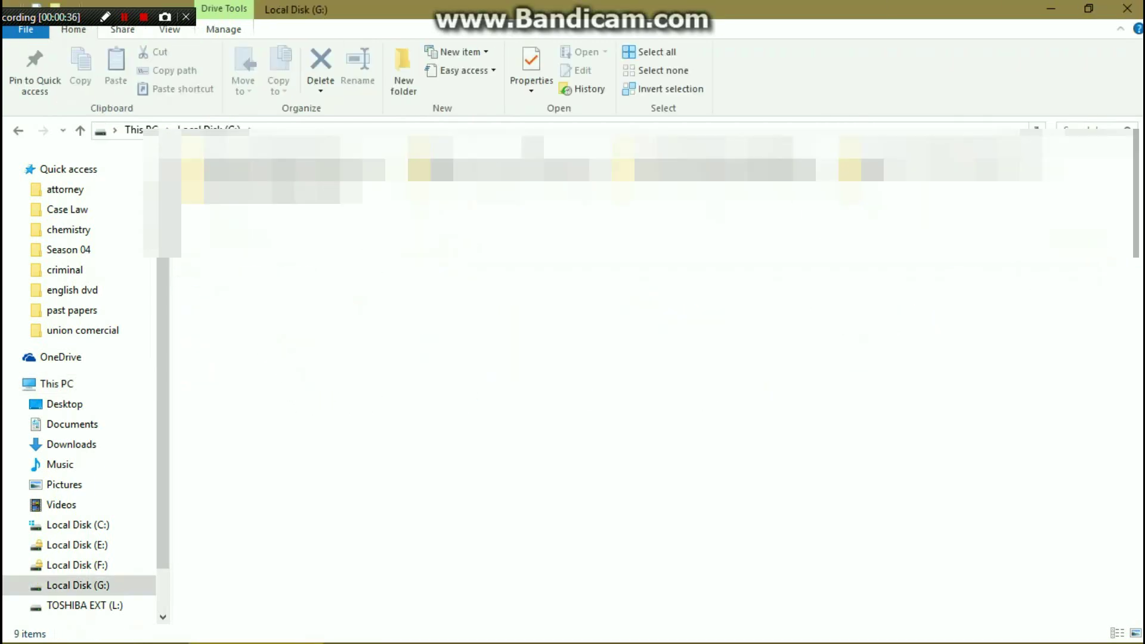